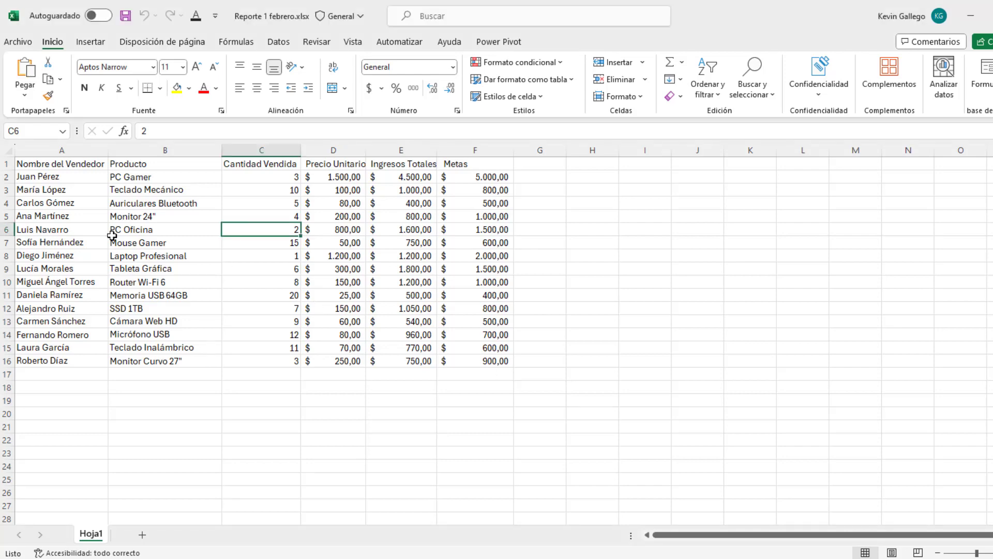
# Look over the sales data on Hoja1, checking the seller, product, quantity sold, unit price and total income columns
pyautogui.moveTo(67, 229); pyautogui.dragTo(385, 293)
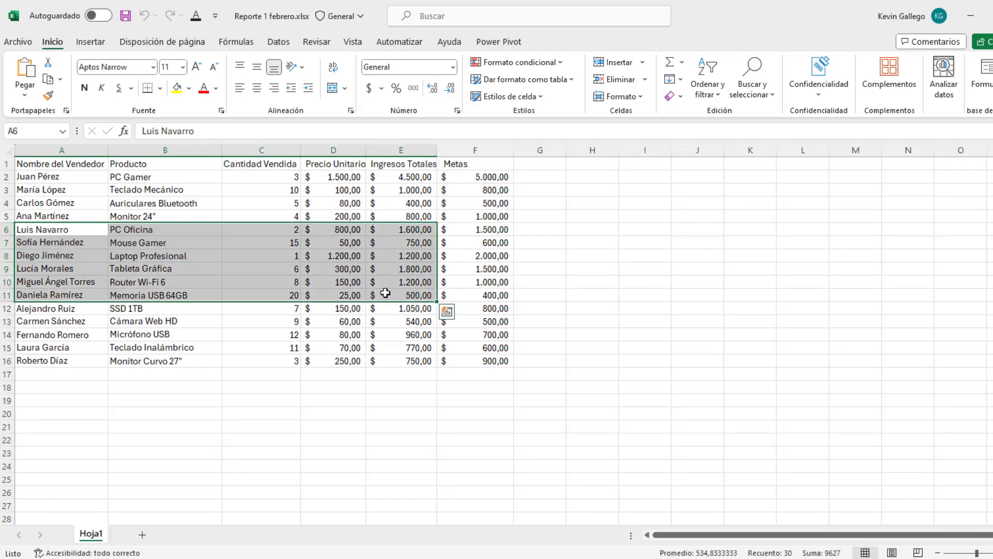
pyautogui.moveTo(67, 191); pyautogui.dragTo(77, 295)
pyautogui.moveTo(155, 203); pyautogui.dragTo(162, 309)
pyautogui.moveTo(264, 203); pyautogui.dragTo(266, 306)
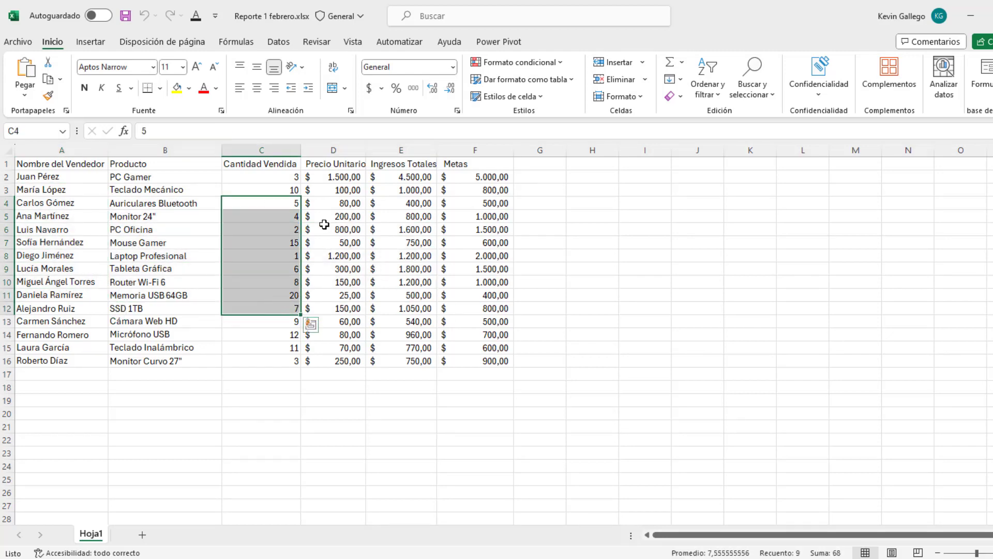
pyautogui.click(364, 246)
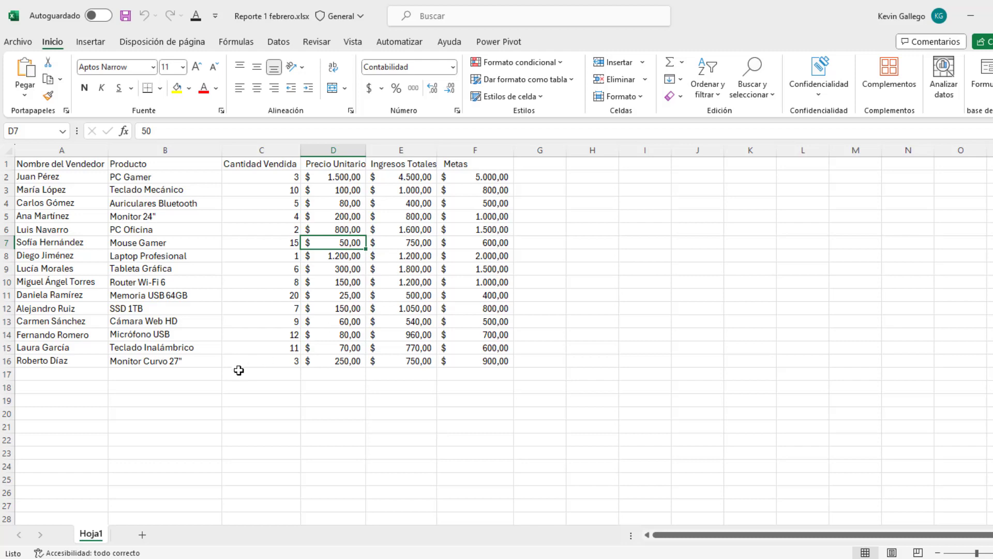
pyautogui.click(208, 276)
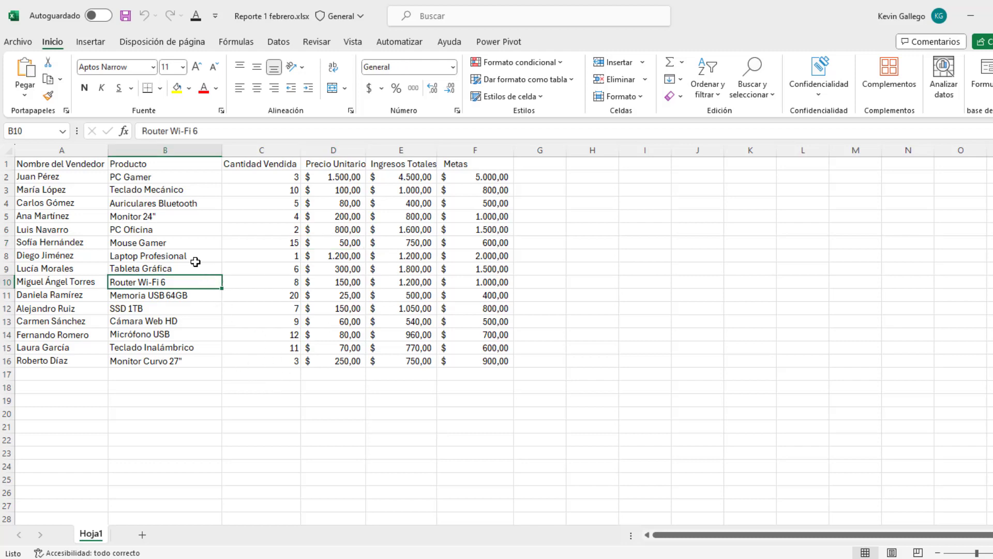
pyautogui.click(60, 232)
pyautogui.click(160, 230)
pyautogui.click(288, 241)
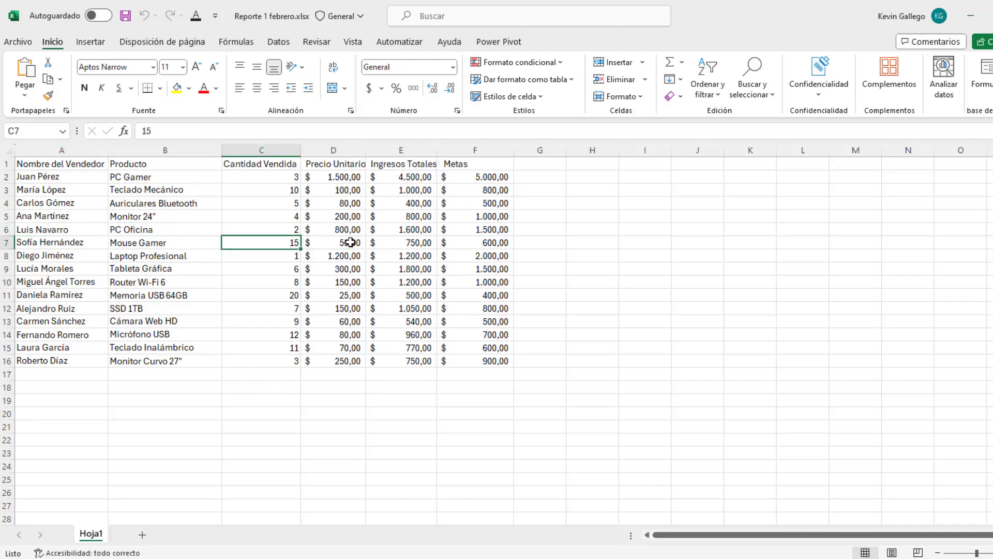
pyautogui.click(349, 242)
pyautogui.click(440, 244)
pyautogui.click(262, 245)
pyautogui.click(250, 252)
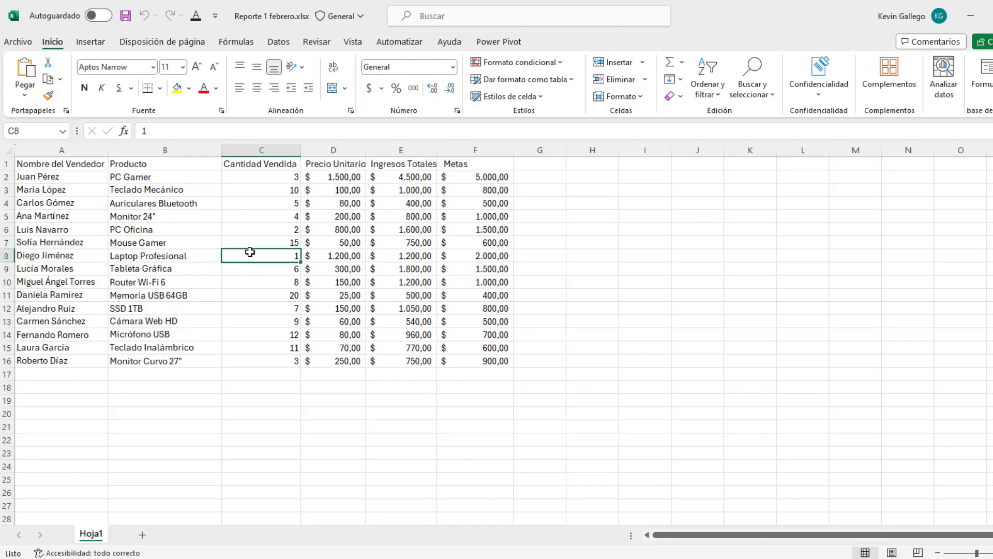
# Create a pivot table from the range Hoja1!$A$1:$F$16 on a new worksheet
pyautogui.click(96, 46)
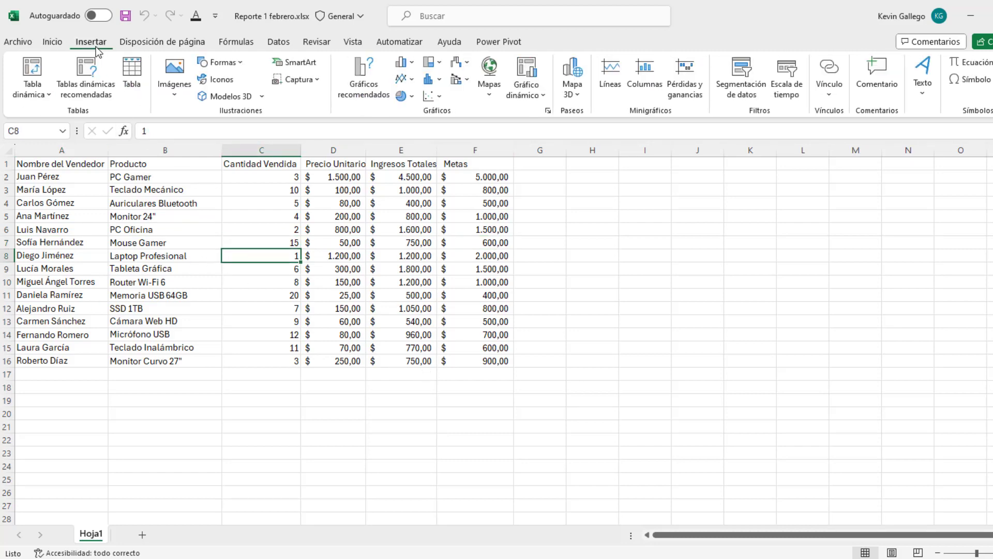
pyautogui.click(37, 66)
pyautogui.moveTo(581, 250); pyautogui.dragTo(711, 228)
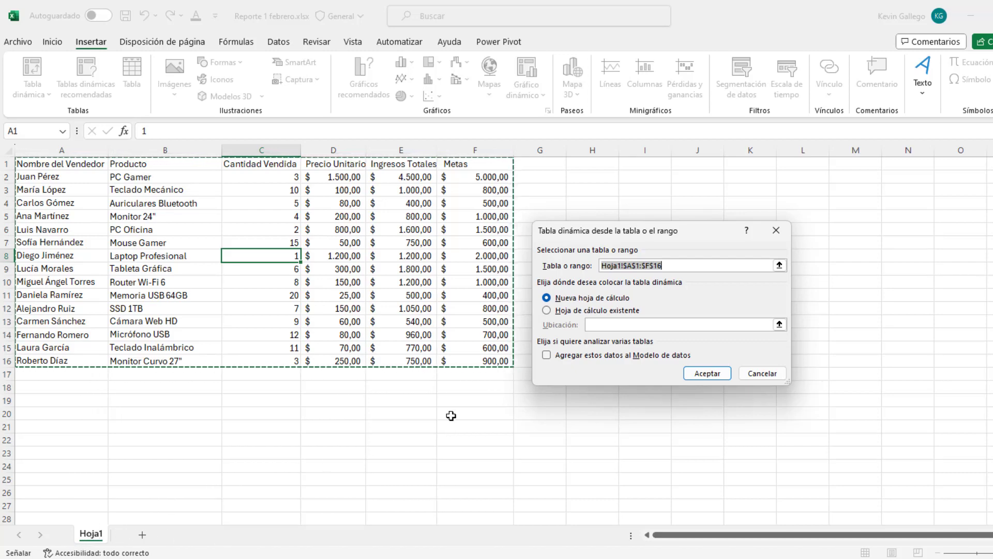
pyautogui.click(714, 374)
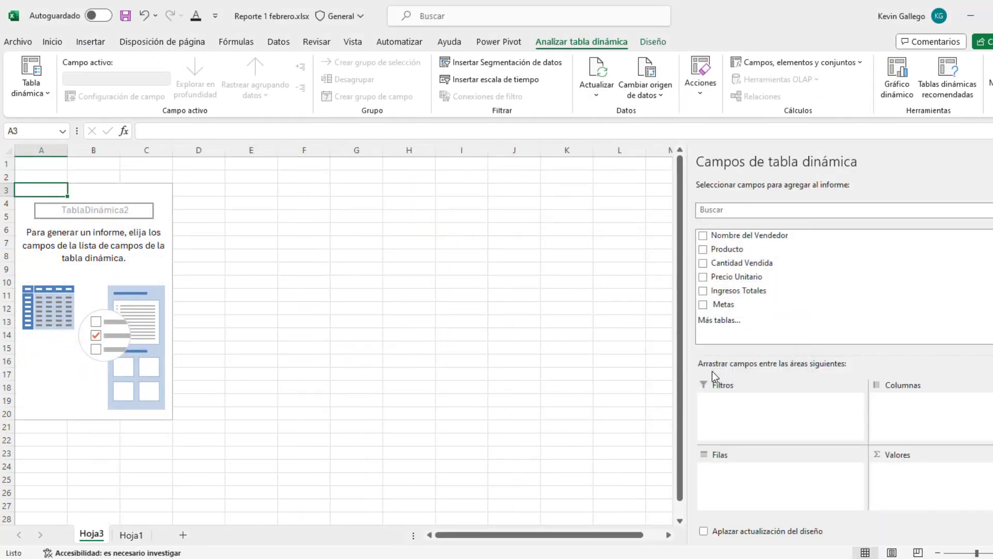
# Compare the pivot field list with the Nombre del Vendedor and Producto columns on Hoja1 and return to Hoja3
pyautogui.click(84, 280)
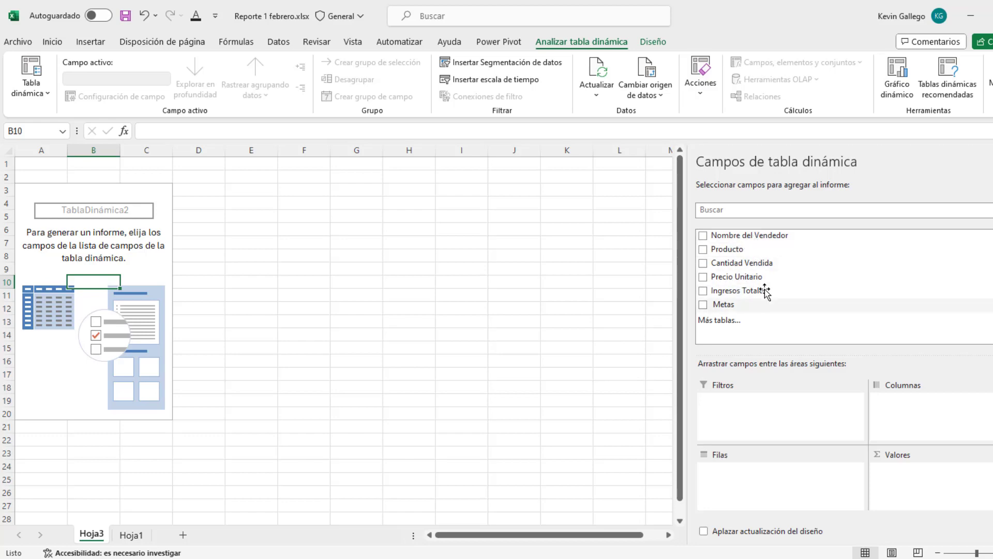
pyautogui.click(136, 535)
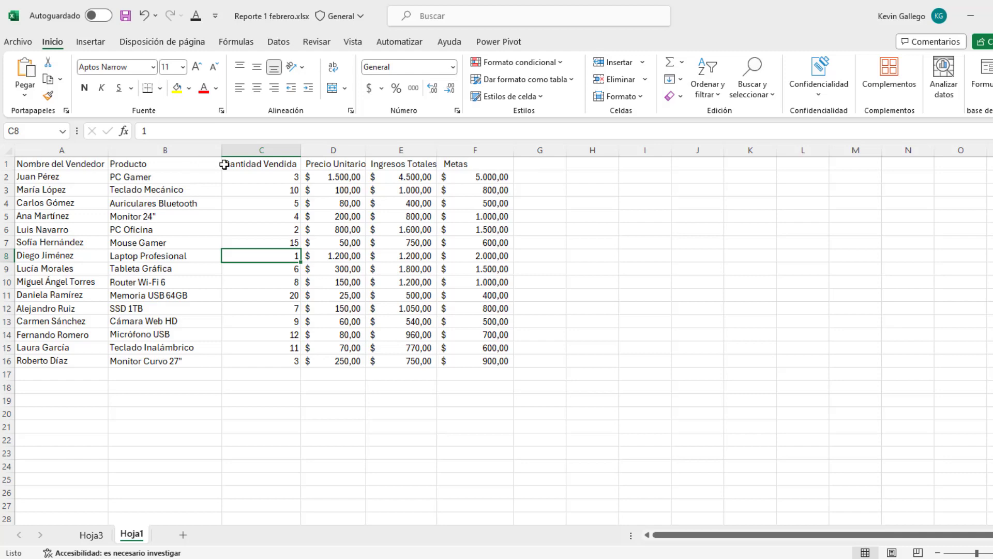
pyautogui.click(52, 150)
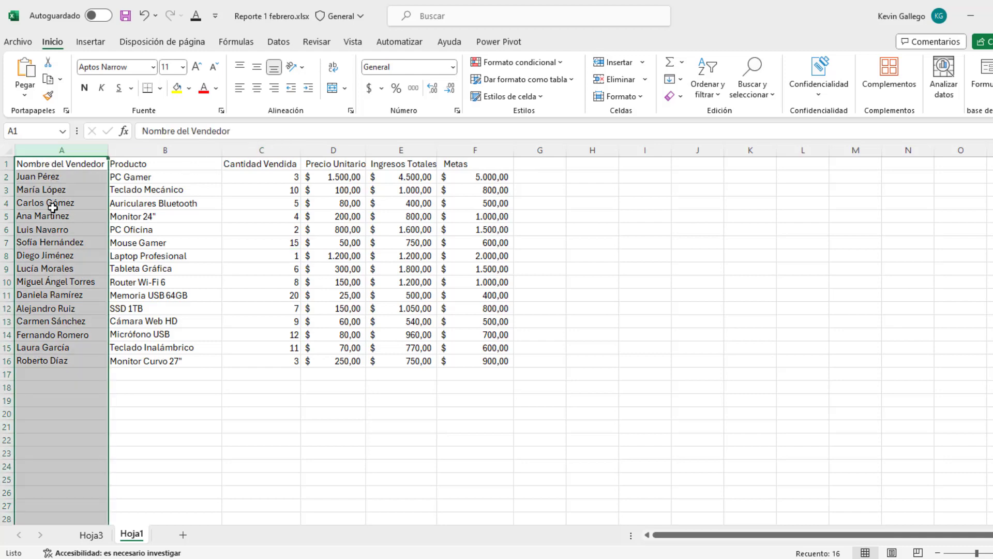
pyautogui.click(166, 150)
pyautogui.click(91, 535)
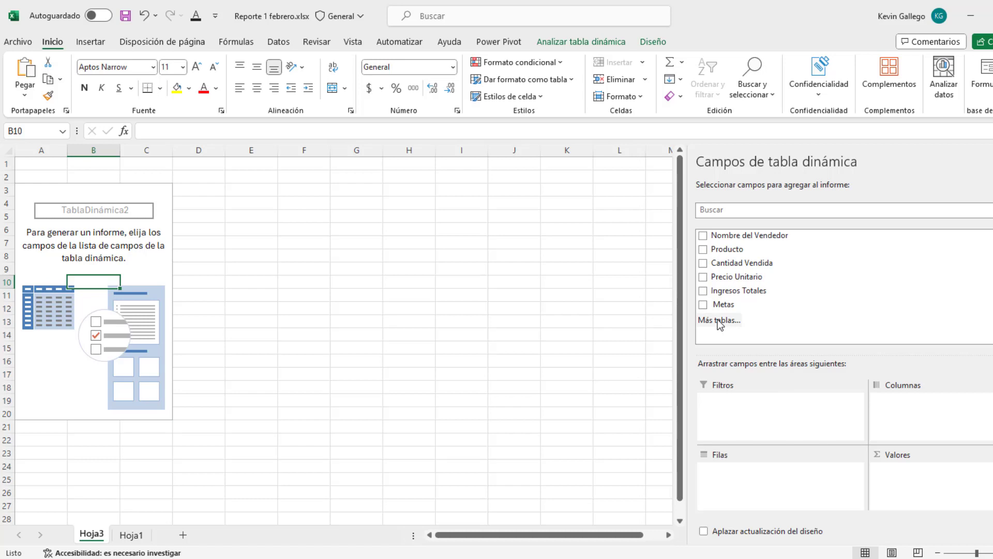
# Add the Nombre del Vendedor field as a report filter and allow selecting several items in its filter list
pyautogui.moveTo(745, 239); pyautogui.dragTo(743, 413)
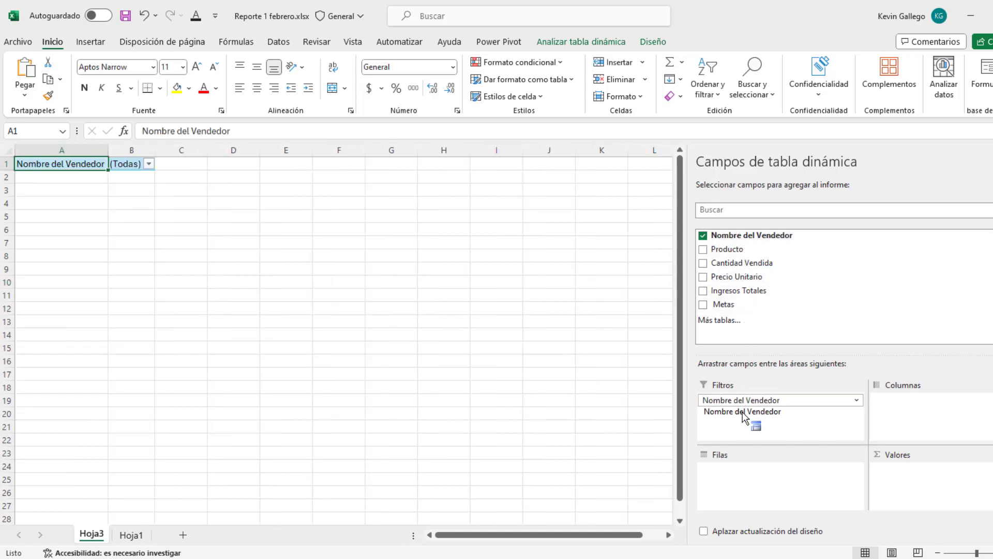
pyautogui.click(149, 165)
pyautogui.scroll(-3, 113, 241)
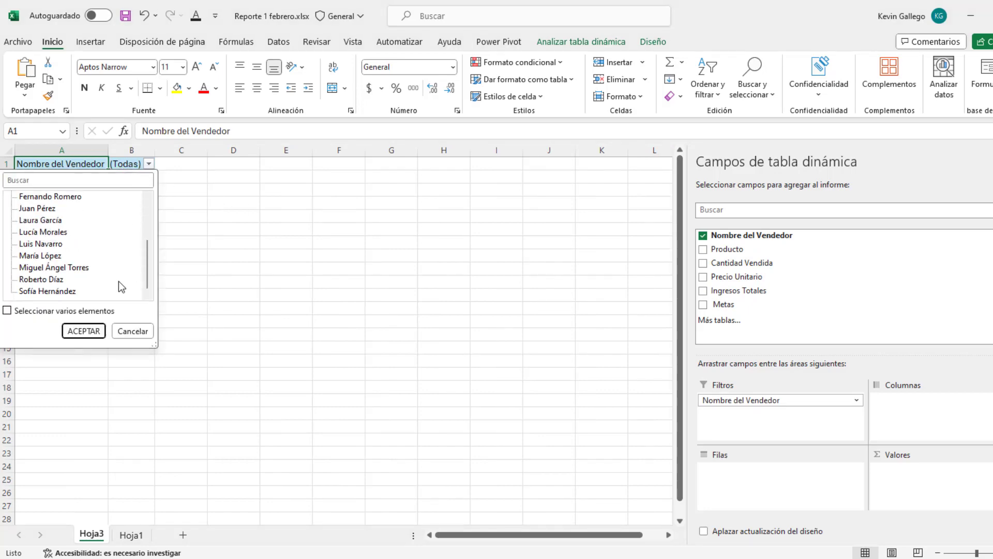
pyautogui.scroll(3, 128, 278)
pyautogui.click(6, 311)
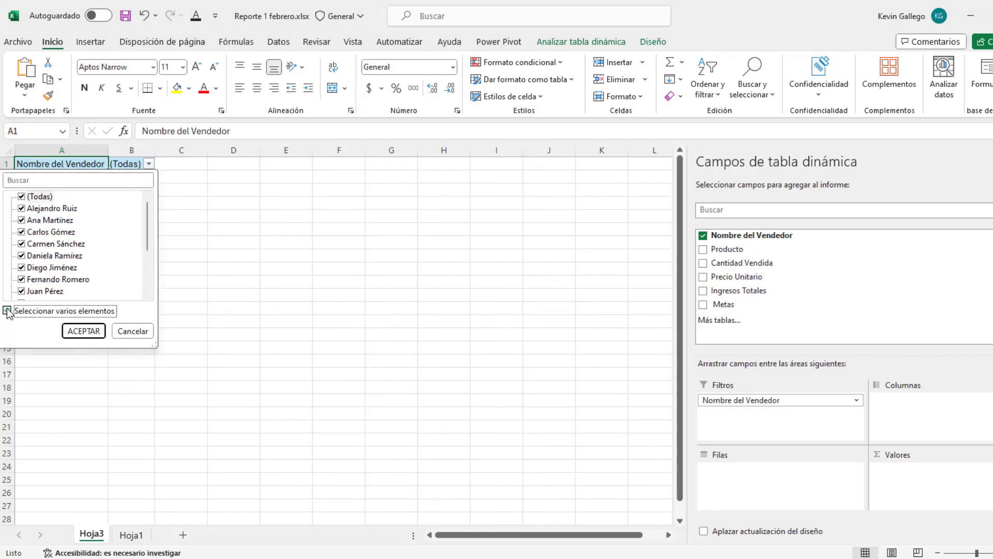
pyautogui.scroll(-3, 77, 256)
pyautogui.scroll(2, 76, 256)
pyautogui.scroll(2, 76, 256)
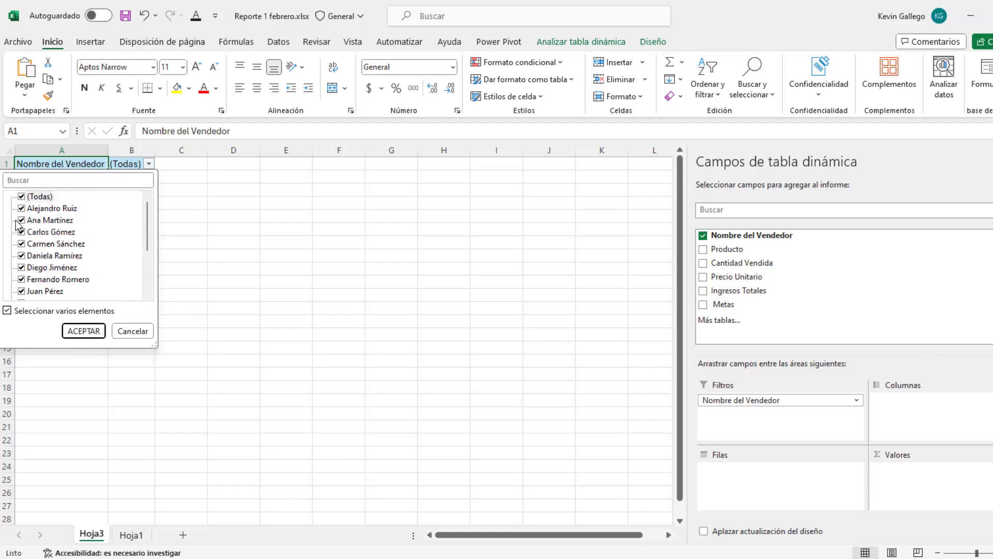
# Deselect the second and third sellers in the Nombre del Vendedor filter, reselect both and accept the filter
pyautogui.click(21, 220)
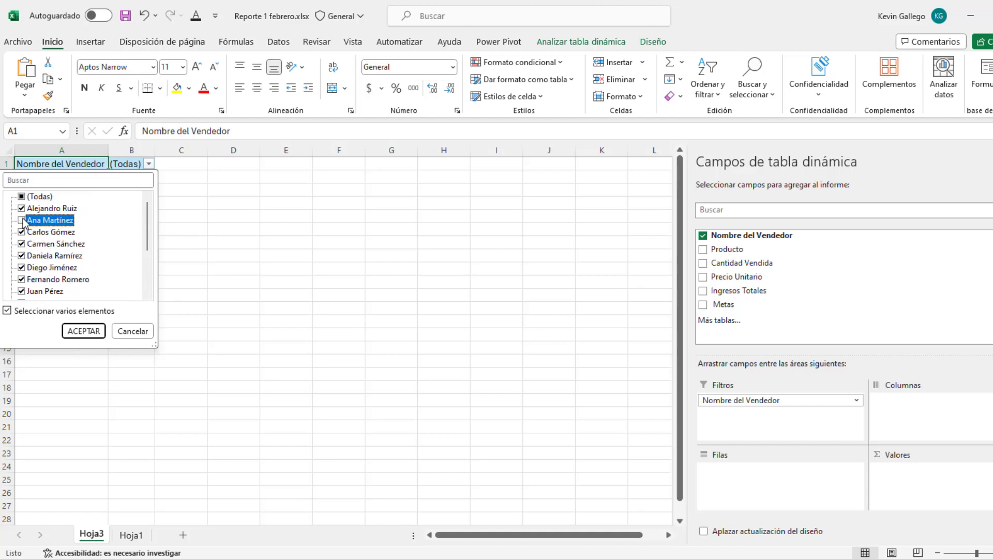
pyautogui.click(21, 232)
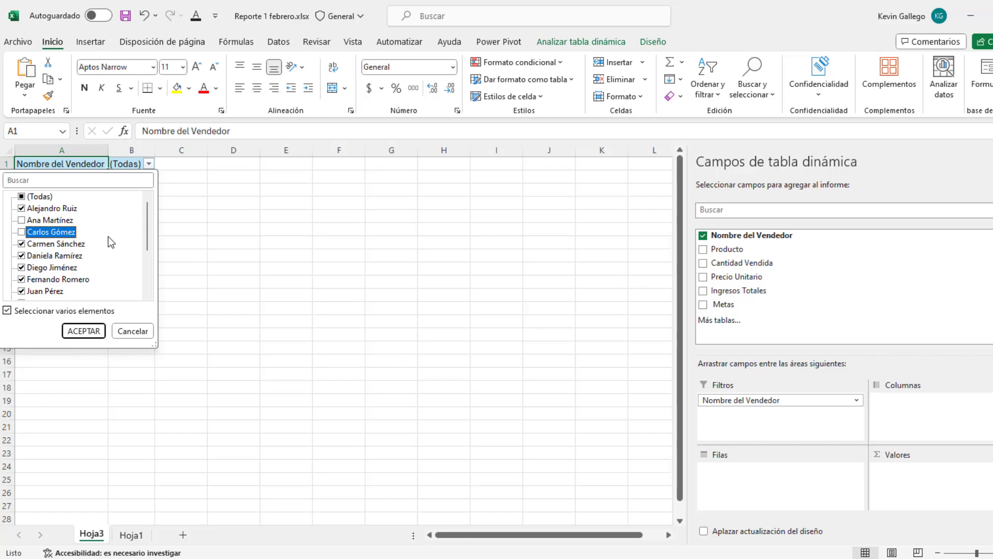
pyautogui.scroll(-3, 110, 242)
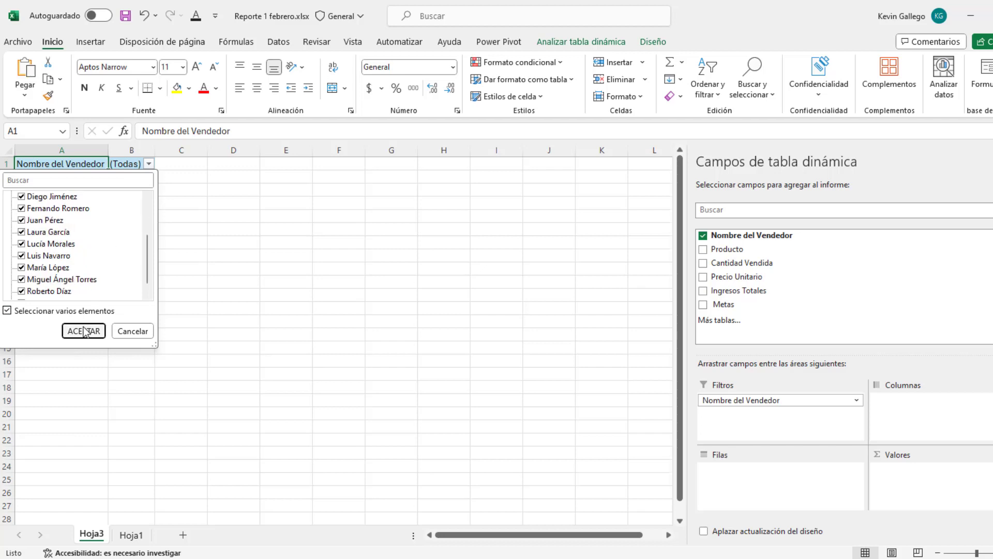
pyautogui.scroll(3, 115, 277)
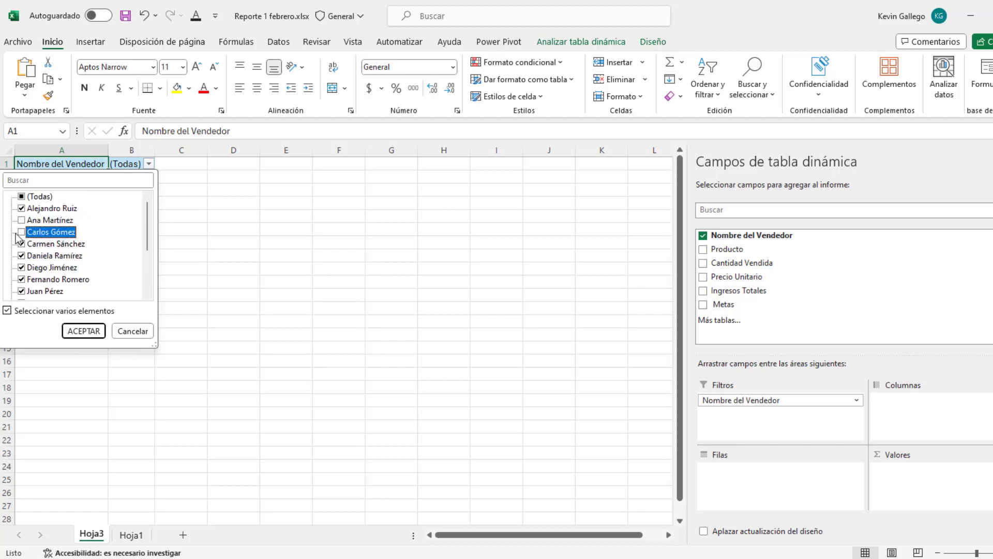
pyautogui.click(21, 220)
pyautogui.click(22, 231)
pyautogui.scroll(-3, 122, 262)
pyautogui.click(80, 333)
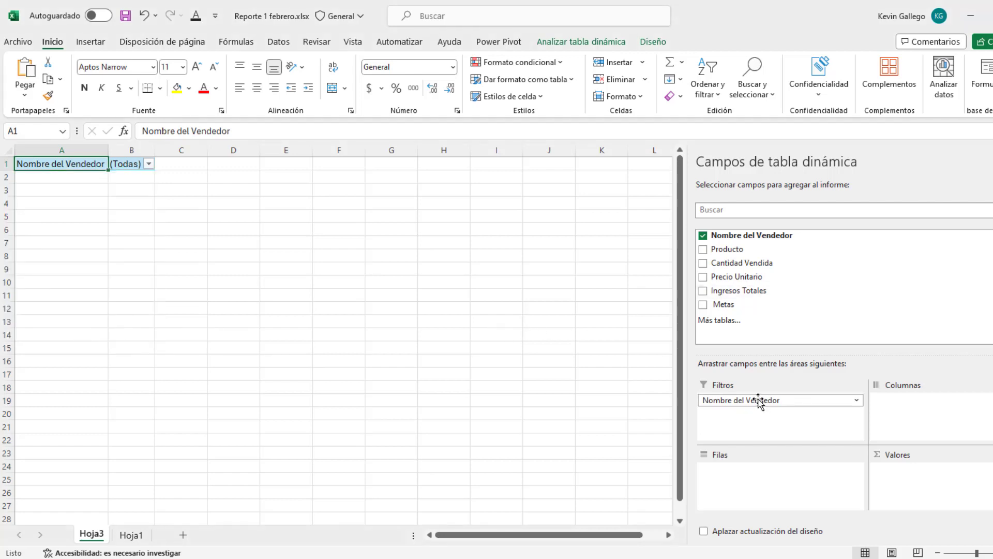
# Move the Nombre del Vendedor field from the filters to the columns area and review the seller headings in row 4
pyautogui.moveTo(773, 401); pyautogui.dragTo(904, 407)
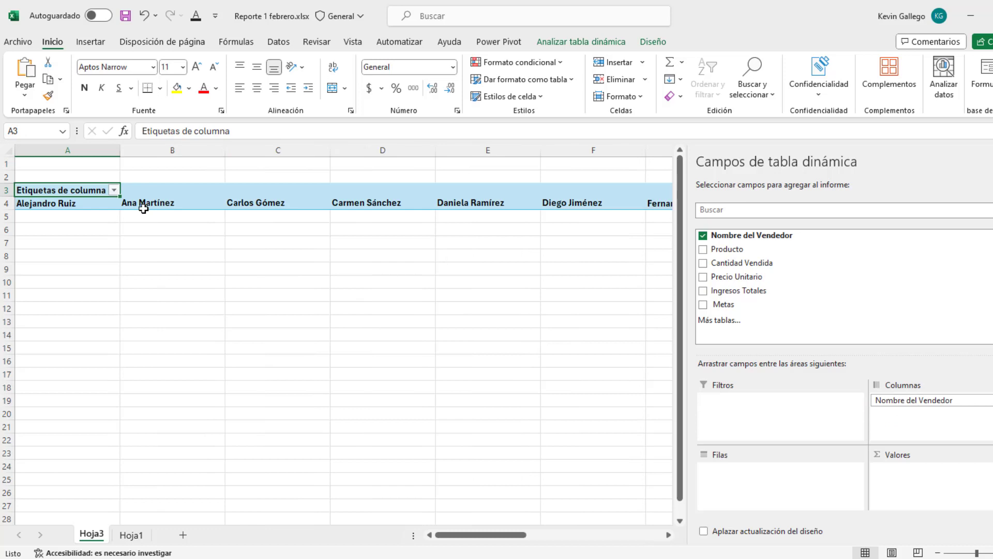
pyautogui.click(48, 206)
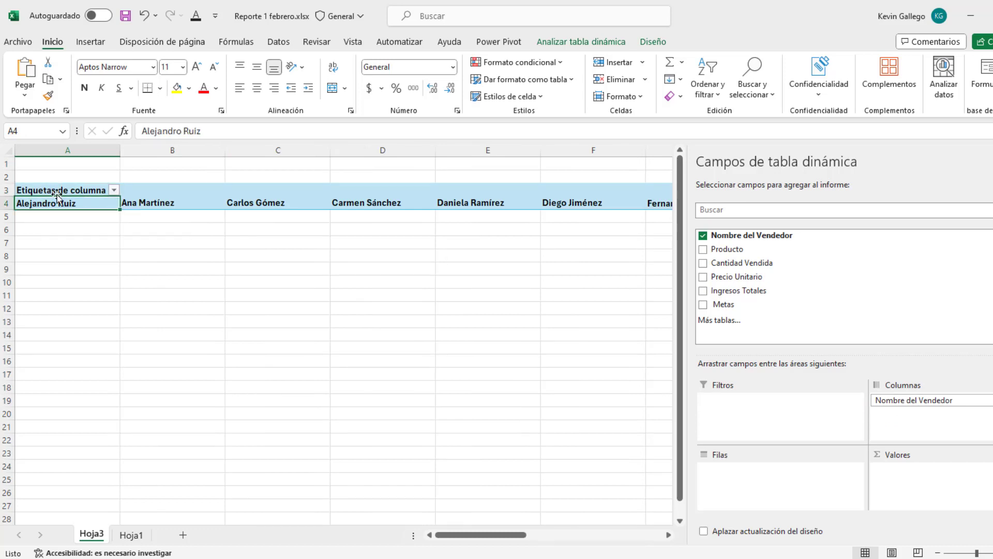
pyautogui.click(143, 208)
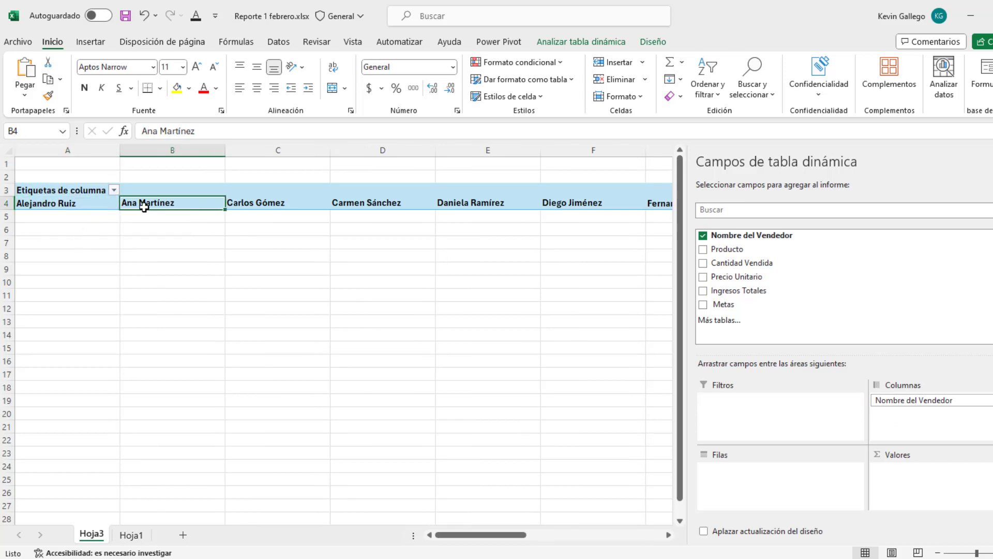
pyautogui.click(248, 207)
pyautogui.click(381, 207)
pyautogui.click(481, 208)
pyautogui.click(571, 208)
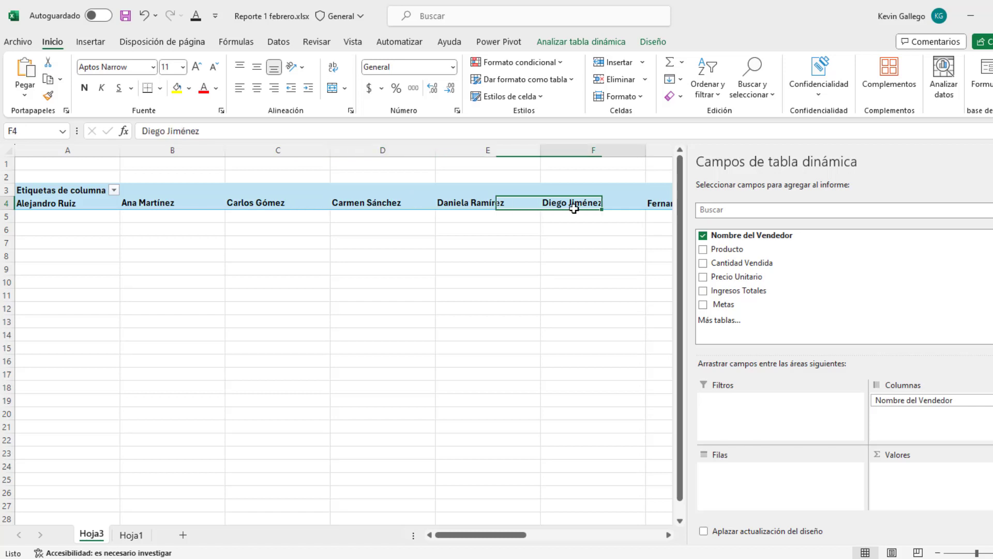
pyautogui.click(33, 204)
pyautogui.click(158, 207)
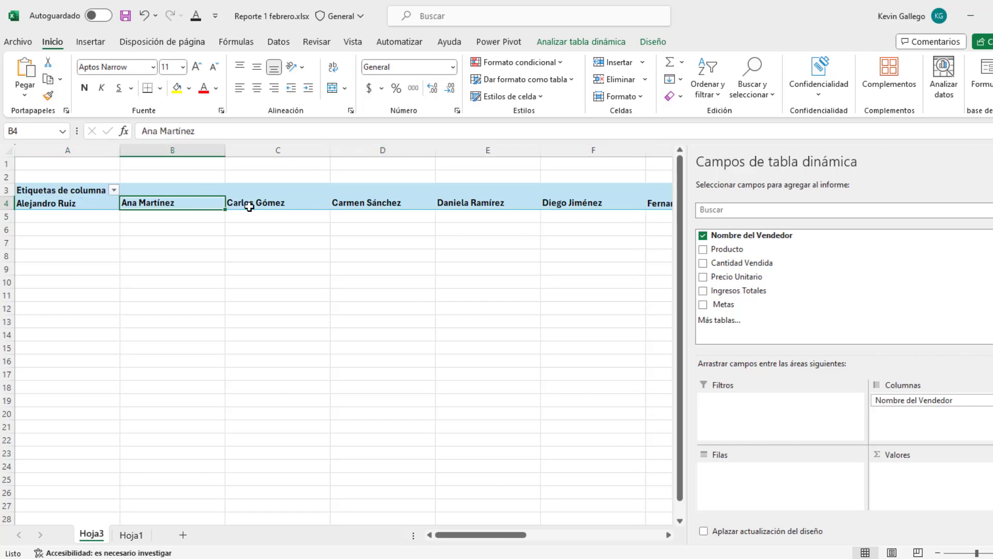
pyautogui.click(249, 207)
pyautogui.click(340, 222)
pyautogui.click(365, 208)
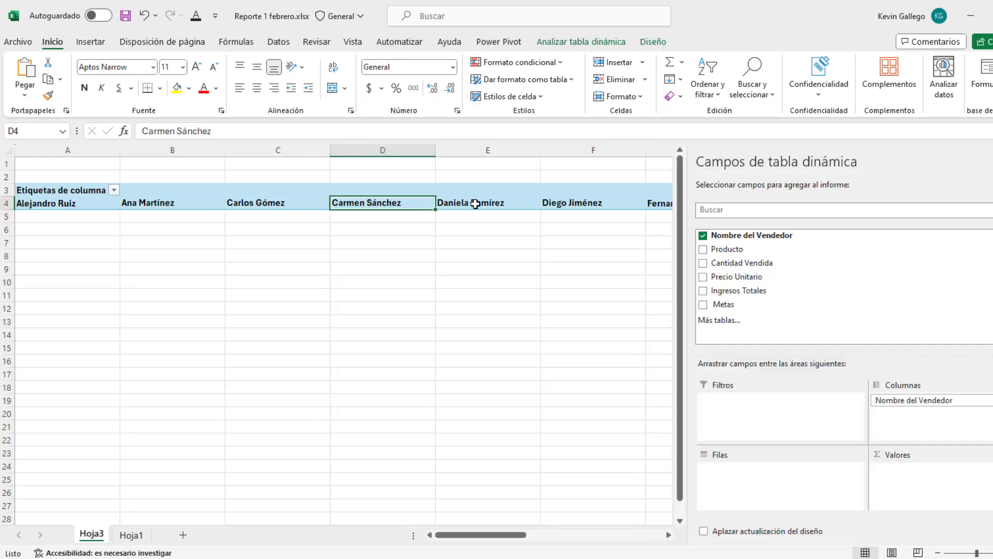
pyautogui.click(473, 207)
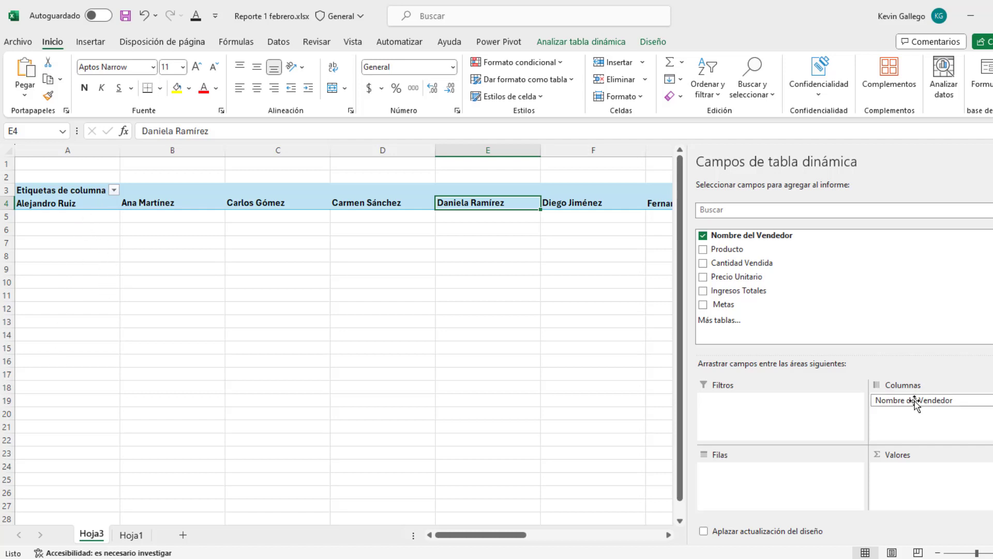
# Place the Nombre del Vendedor field in the rows area and review the seller labels listed down column A
pyautogui.moveTo(914, 401); pyautogui.dragTo(793, 474)
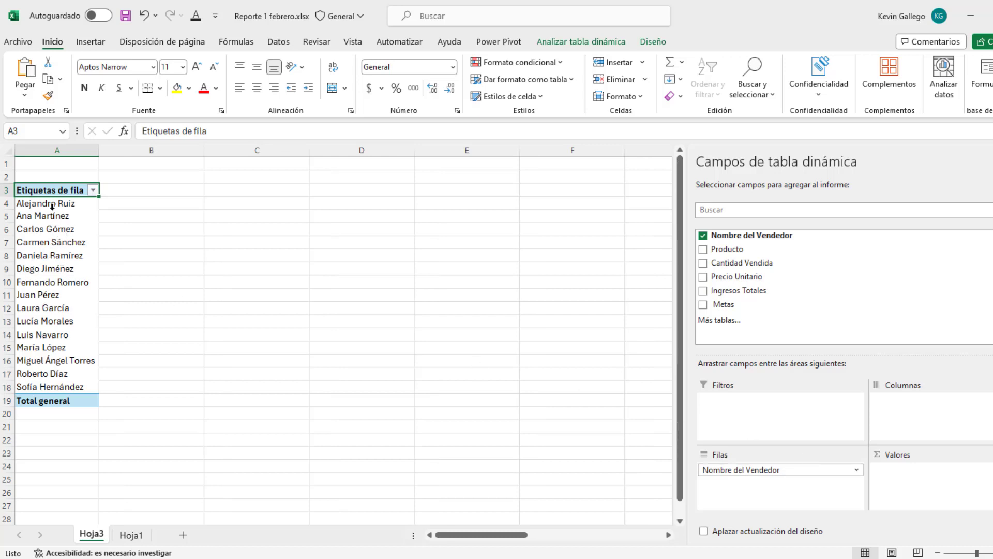
pyautogui.moveTo(66, 202); pyautogui.dragTo(107, 228)
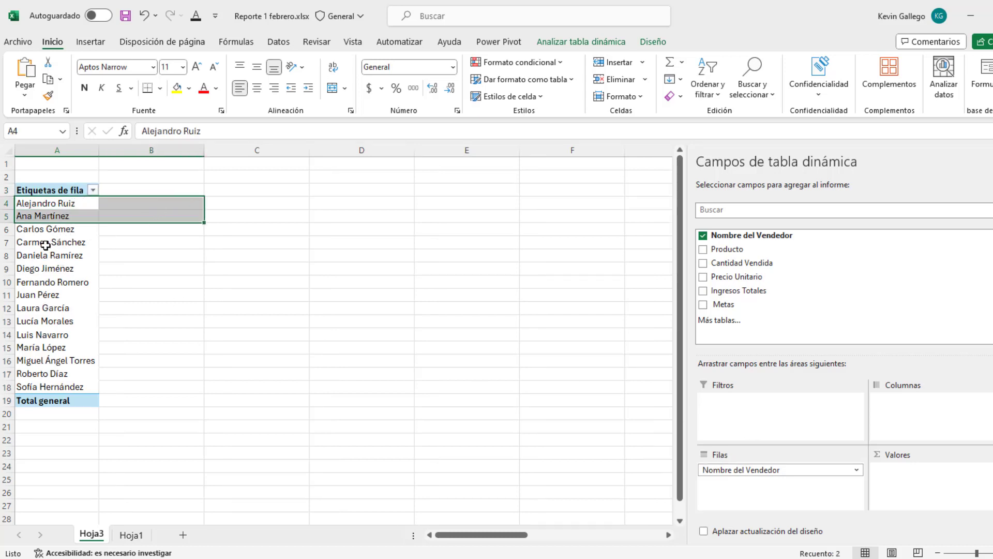
pyautogui.moveTo(46, 244); pyautogui.dragTo(162, 244)
pyautogui.click(38, 284)
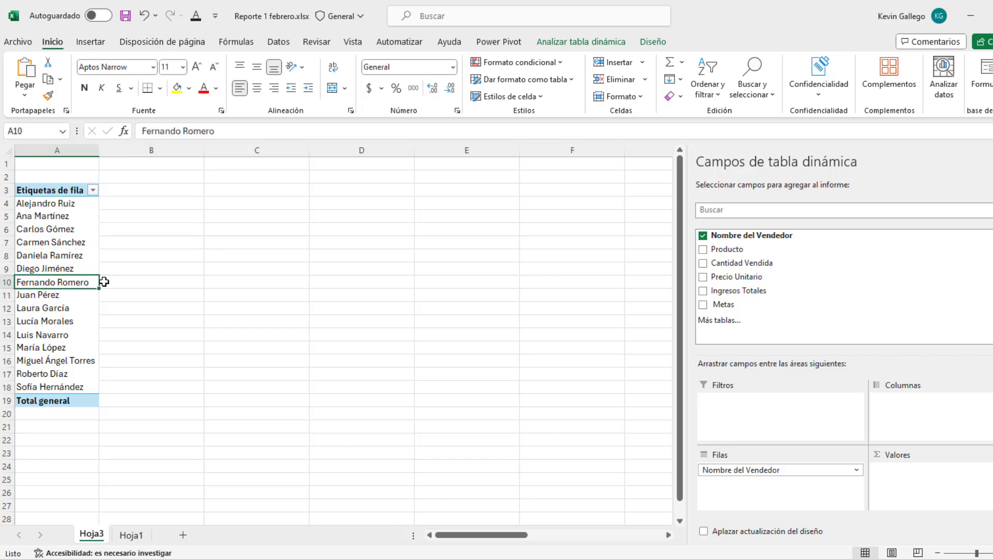
pyautogui.moveTo(104, 281); pyautogui.dragTo(129, 284)
pyautogui.moveTo(47, 306); pyautogui.dragTo(111, 295)
pyautogui.click(55, 335)
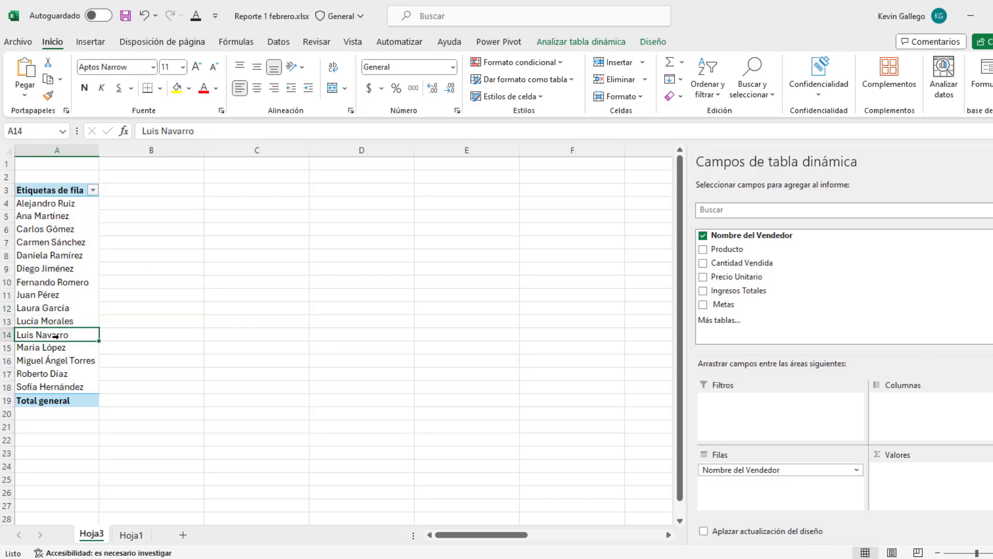
pyautogui.click(56, 290)
pyautogui.click(54, 296)
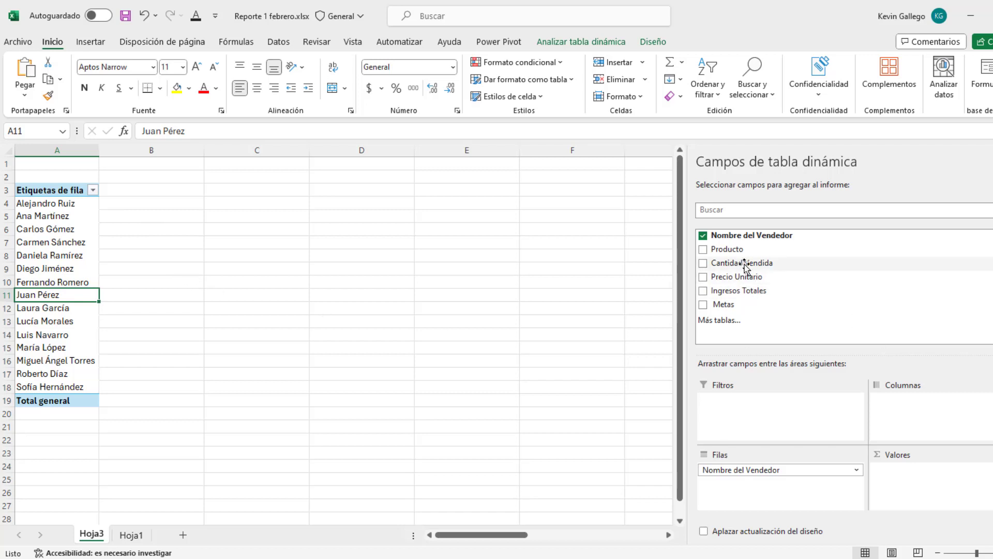
# Add the Cantidad Vendida field to the pivot table's values area
pyautogui.moveTo(745, 265); pyautogui.dragTo(905, 486)
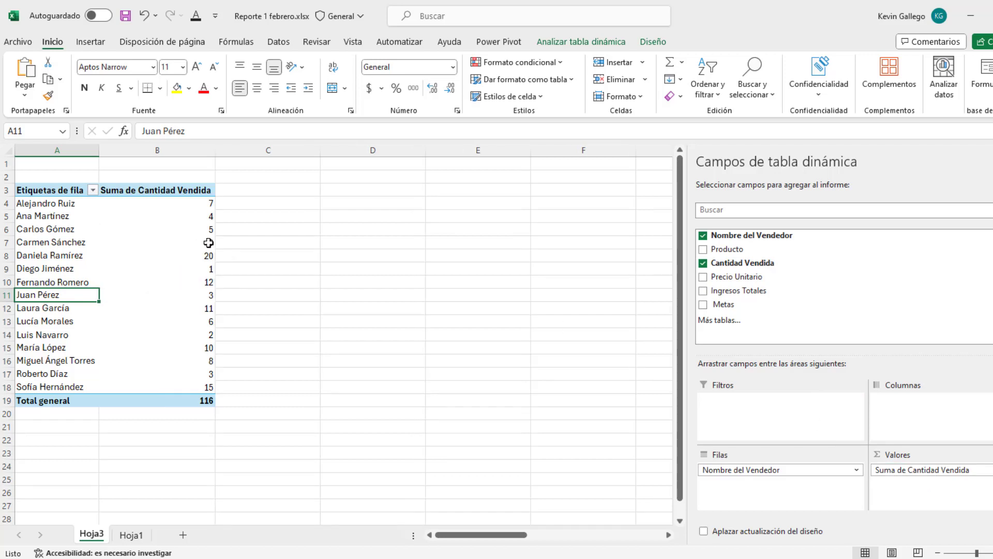
# Review the quantity sold for individual sellers by selecting label and value pairs in rows 4, 10 and 12
pyautogui.click(42, 204)
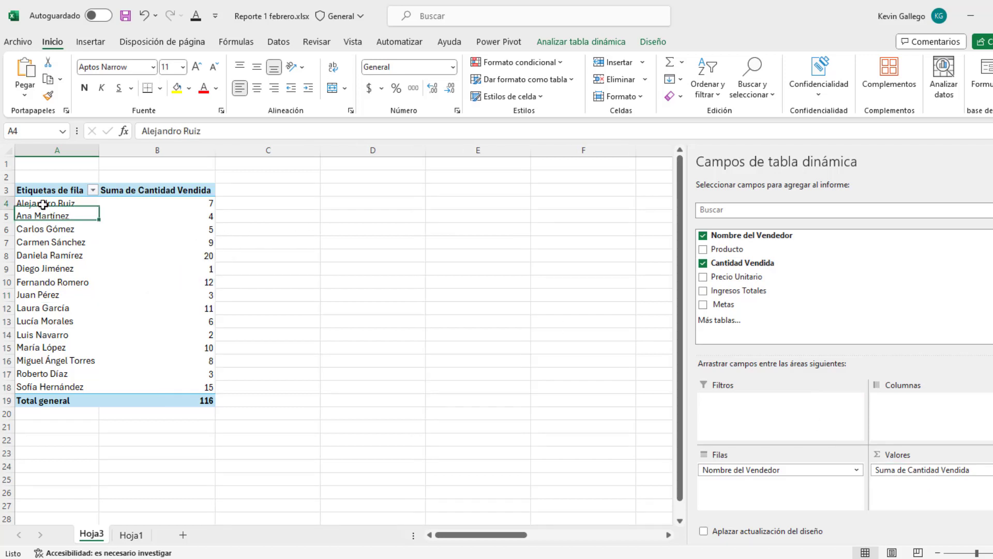
pyautogui.moveTo(43, 205); pyautogui.dragTo(126, 203)
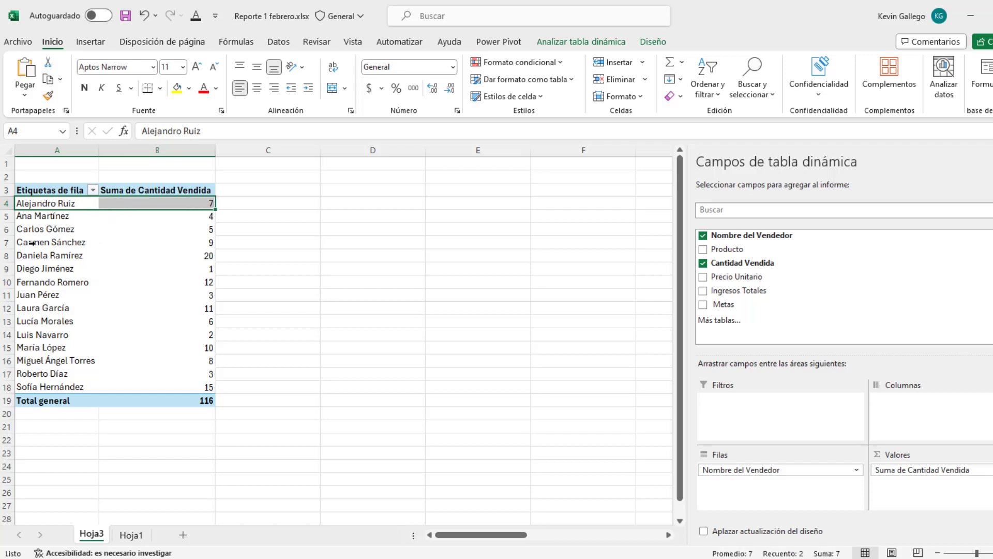
pyautogui.moveTo(33, 244); pyautogui.dragTo(126, 243)
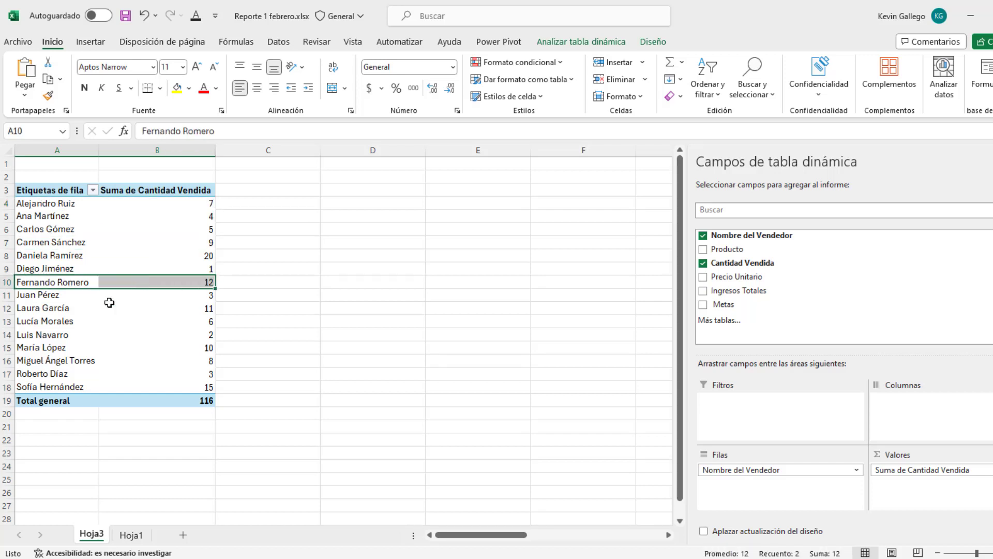
pyautogui.click(48, 310)
pyautogui.moveTo(49, 310); pyautogui.dragTo(148, 308)
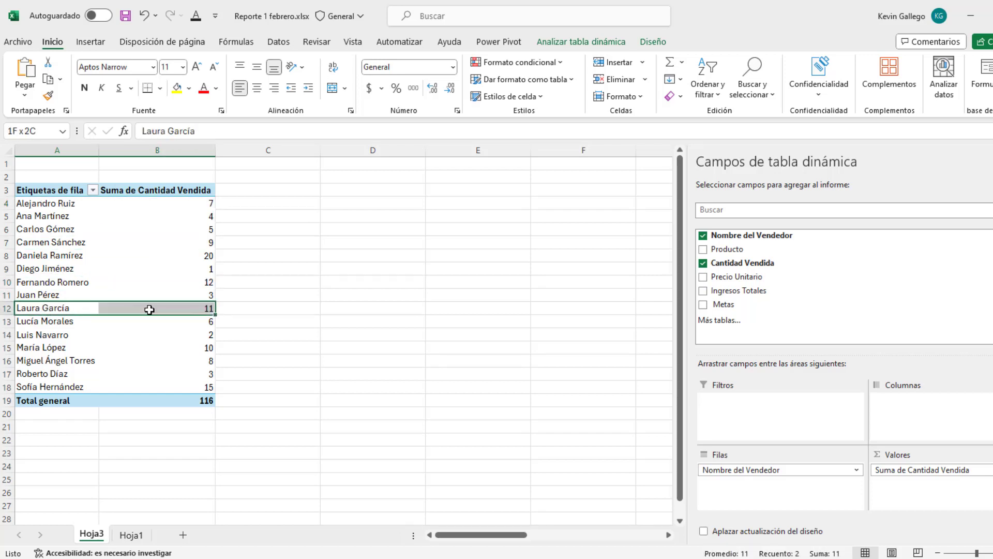
pyautogui.click(71, 321)
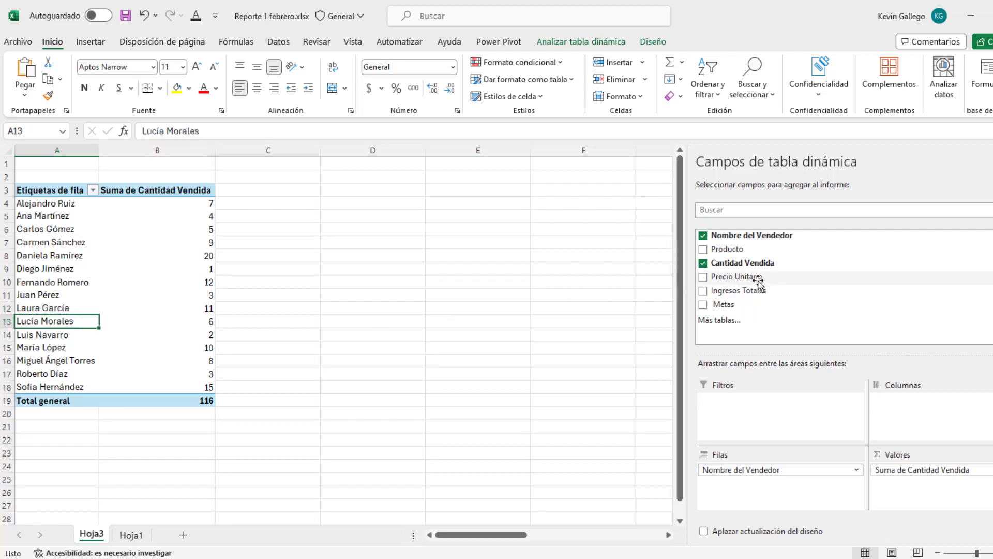
# Add the Precio Unitario field to the pivot table's values area and review the two value columns, B and C
pyautogui.moveTo(756, 279); pyautogui.dragTo(908, 485)
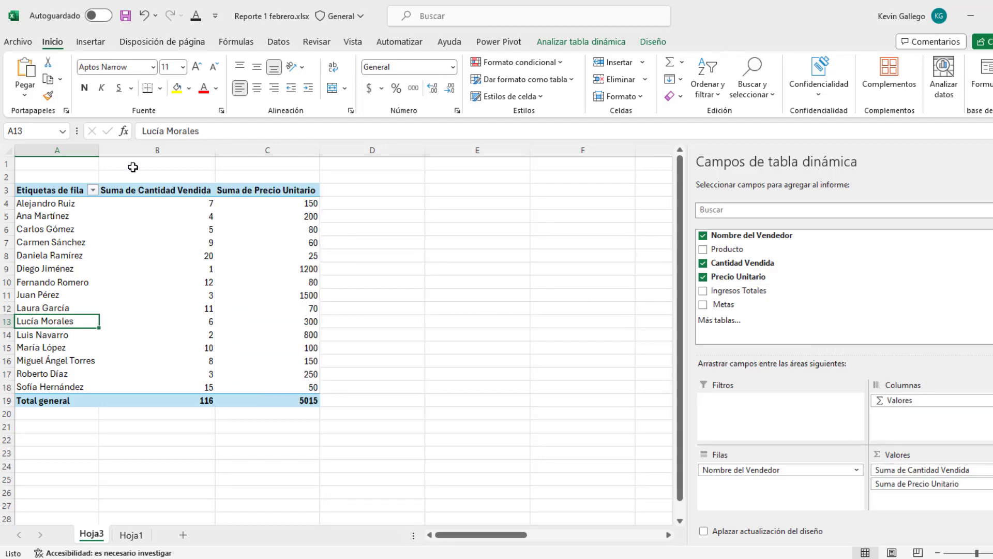
pyautogui.click(137, 148)
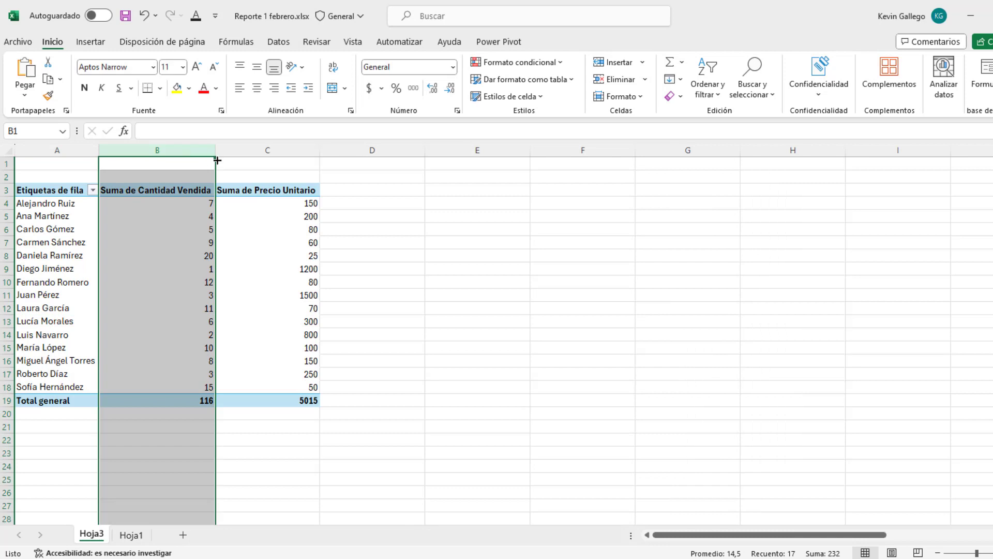
pyautogui.click(252, 150)
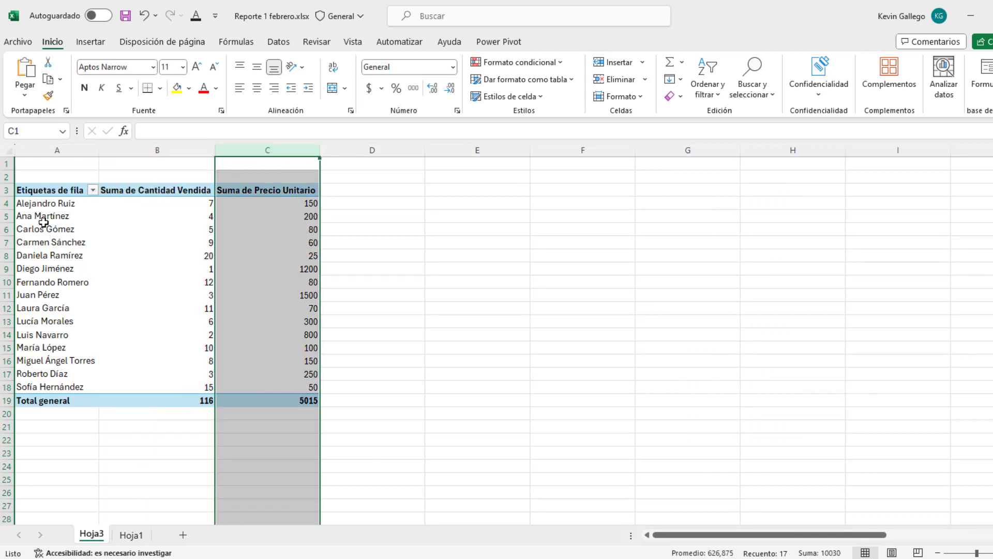
pyautogui.click(48, 243)
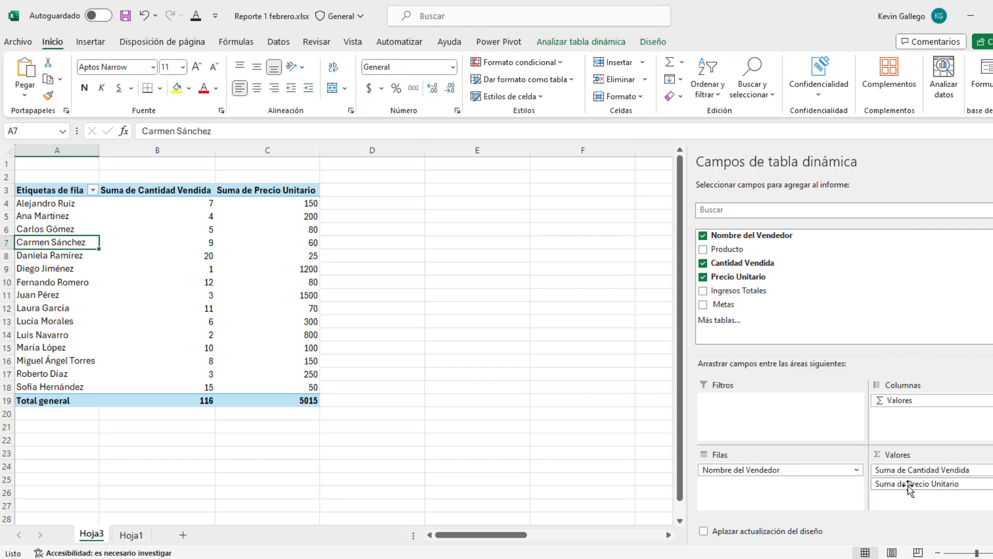
# Try Promedio as the summary calculation in the value field settings of Suma de Cantidad Vendida, and discard the change
pyautogui.click(911, 470)
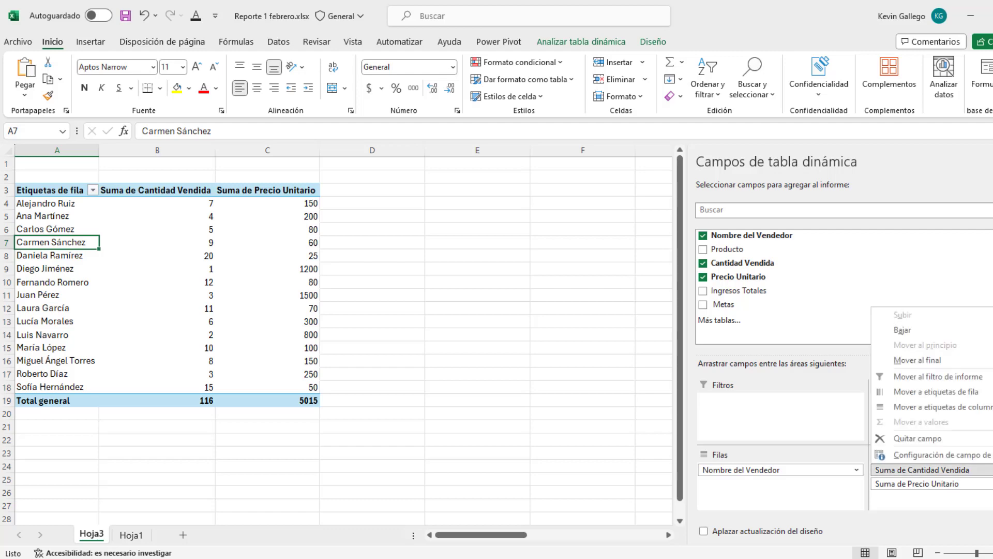
pyautogui.click(955, 457)
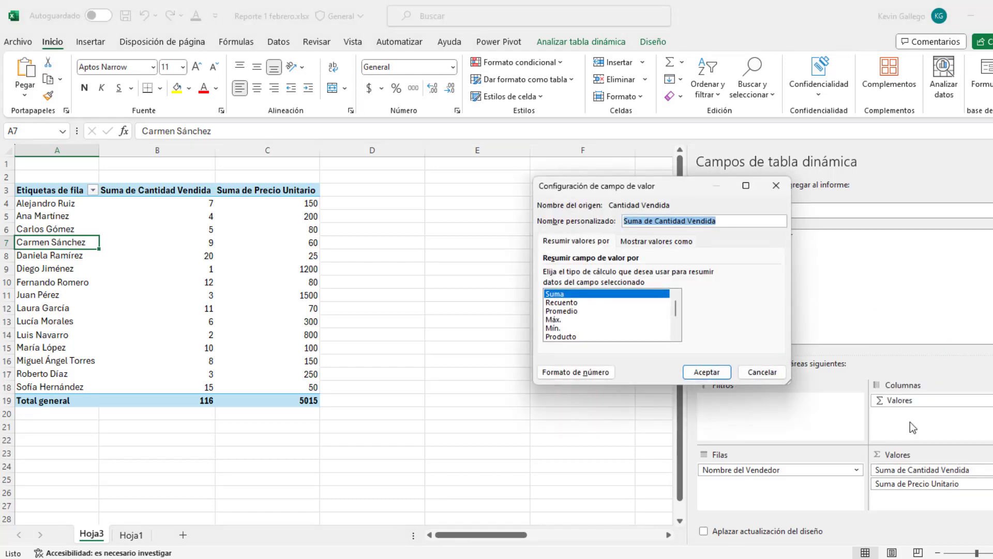
pyautogui.click(561, 310)
pyautogui.scroll(-1, 566, 313)
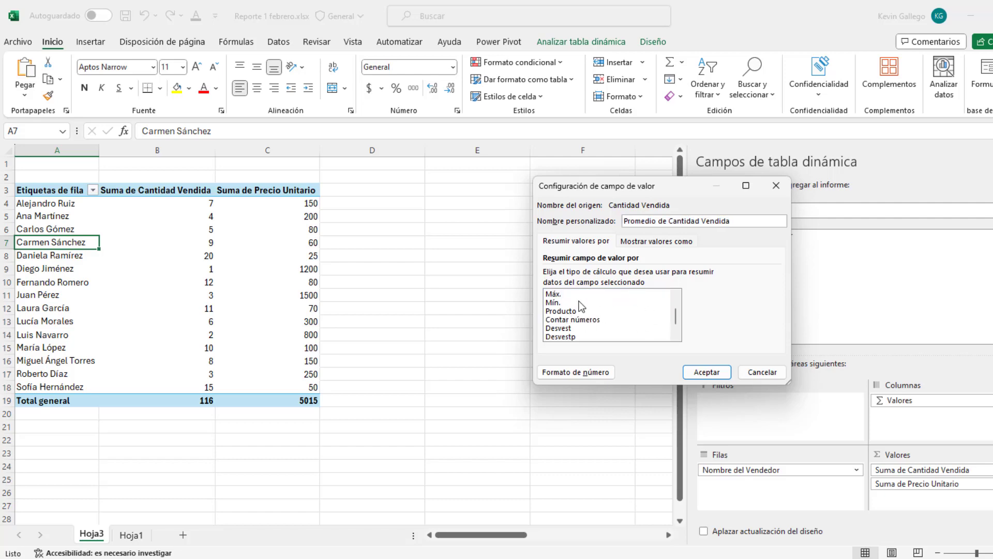
pyautogui.scroll(1, 615, 319)
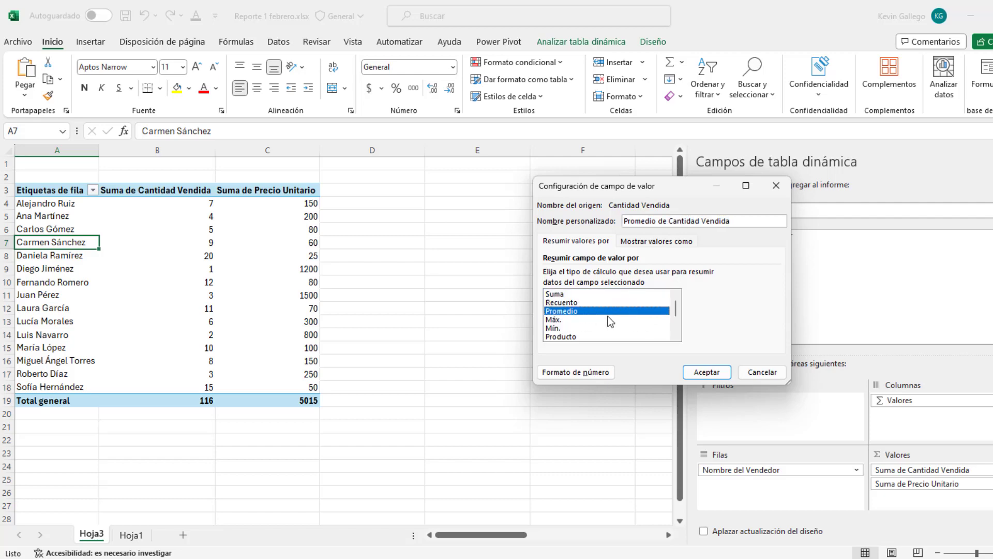
pyautogui.click(763, 372)
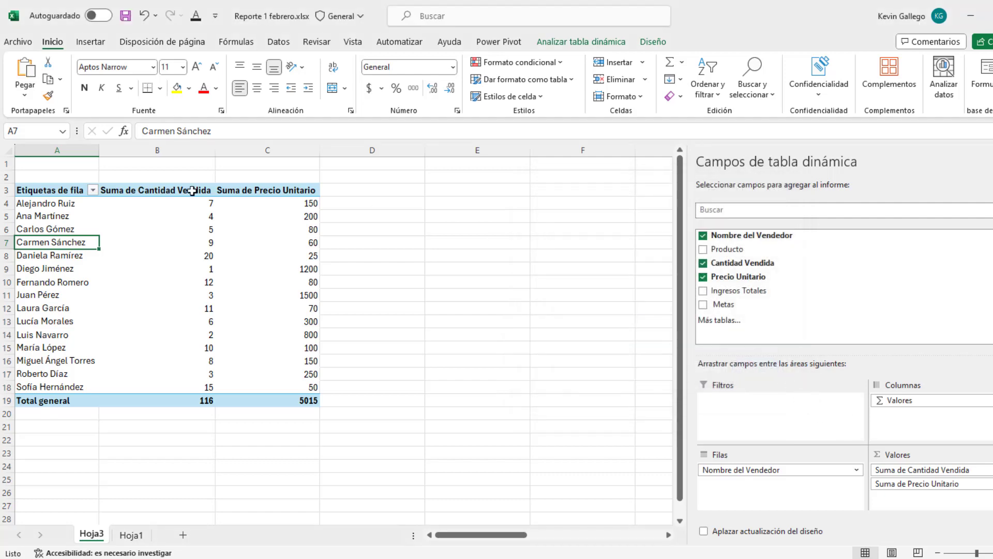
# Insert a clustered column pivot chart based on the pivot table
pyautogui.click(168, 242)
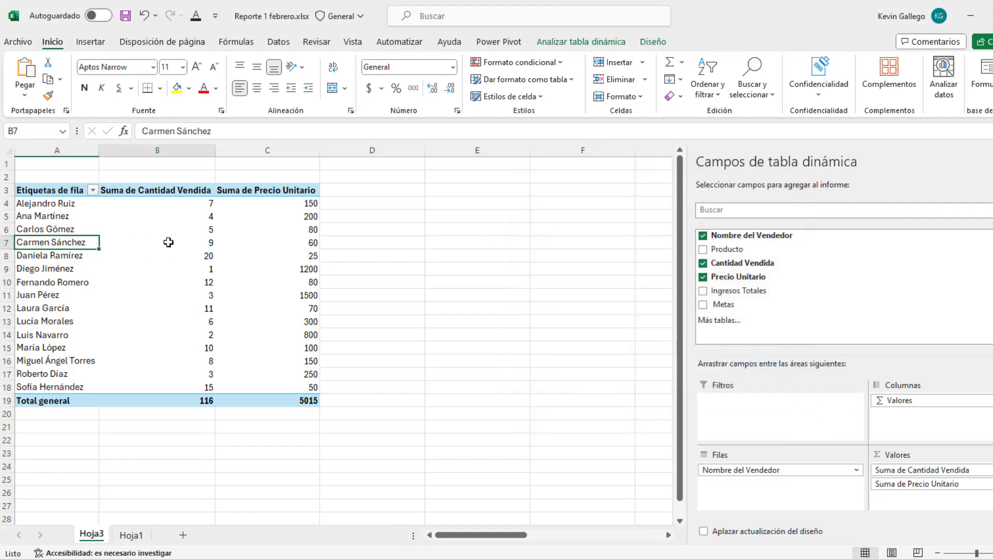
pyautogui.click(91, 46)
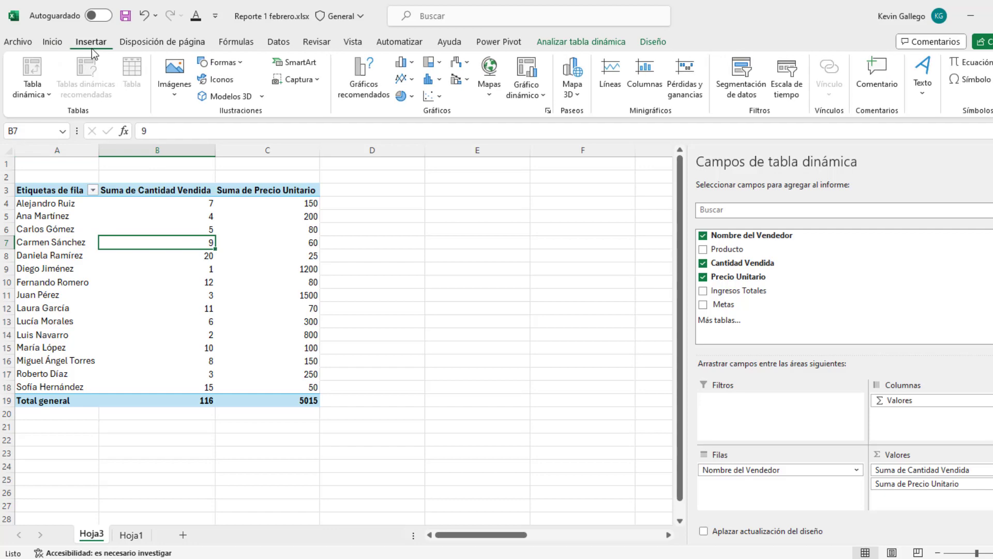
pyautogui.click(411, 67)
pyautogui.click(412, 115)
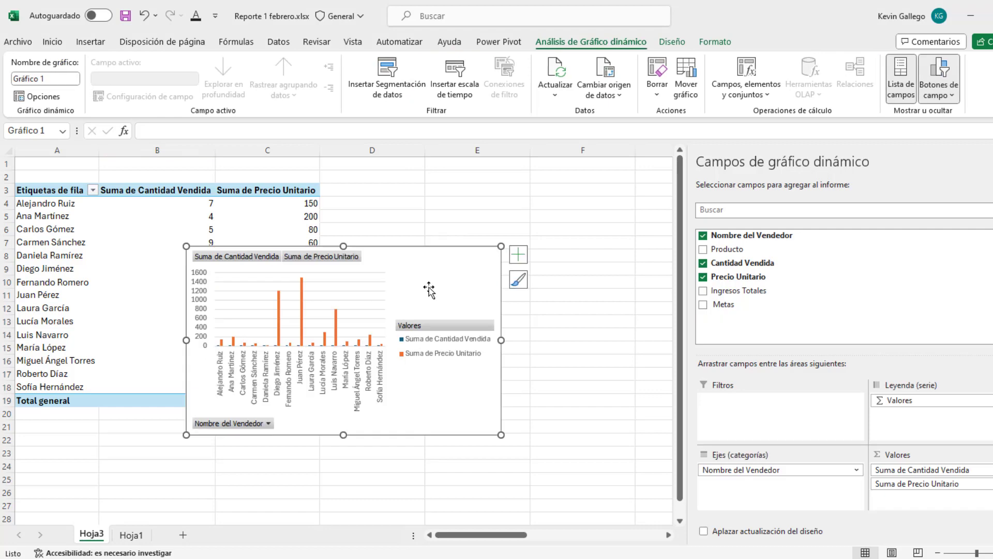
# Move the pivot chart beside the pivot table, starting in column D around row 4, and make it slightly taller
pyautogui.moveTo(396, 264); pyautogui.dragTo(550, 228)
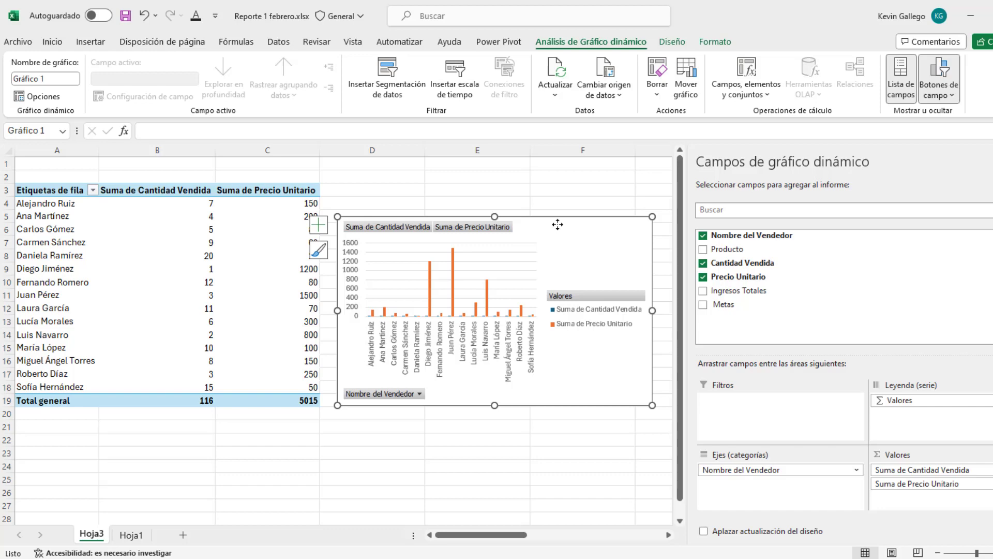
pyautogui.moveTo(653, 216); pyautogui.dragTo(656, 185)
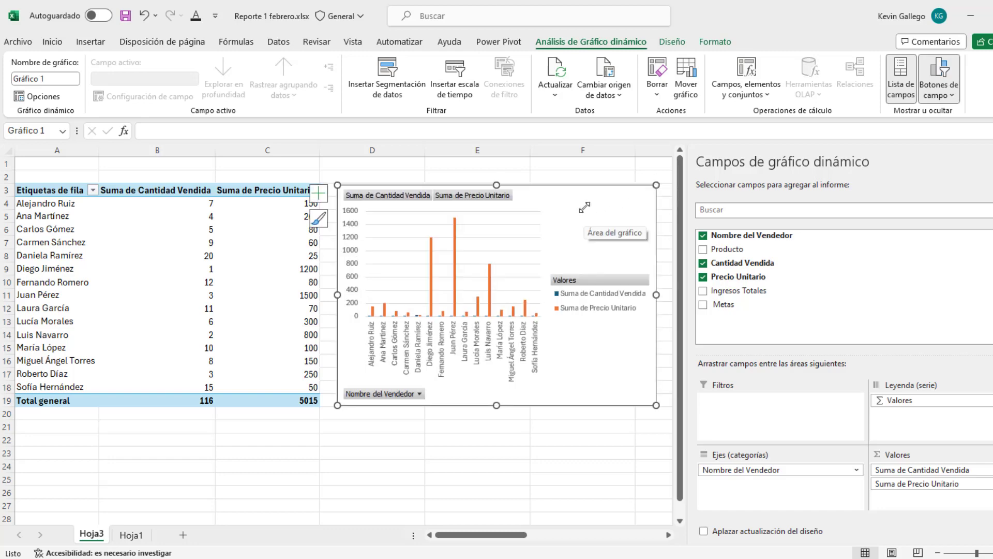
pyautogui.moveTo(586, 217); pyautogui.dragTo(581, 228)
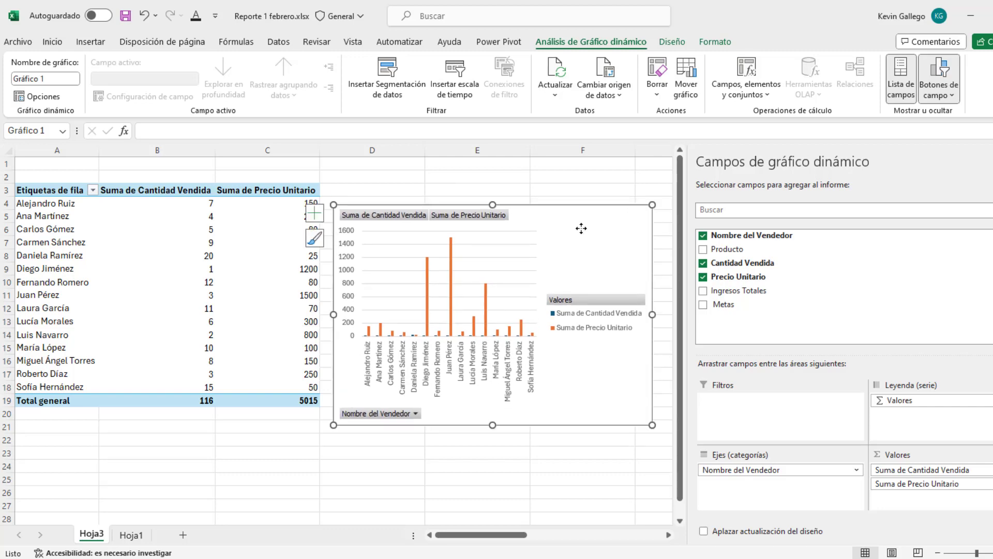